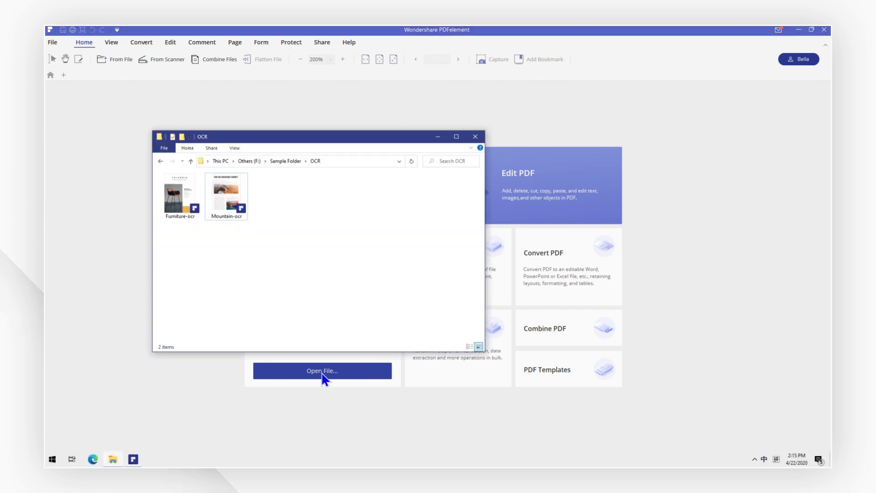
Step: Open Mountain-ocr.pdf from the OCR folder by dropping it onto PDFelement
drag(226, 196, 585, 305)
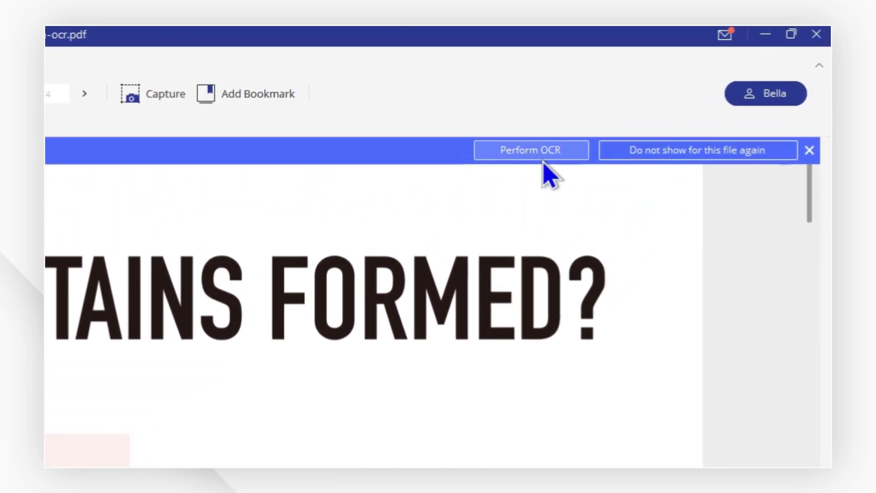
Step: OCR the scan as a Searchable Text Image with English as the recognition language
click(541, 158)
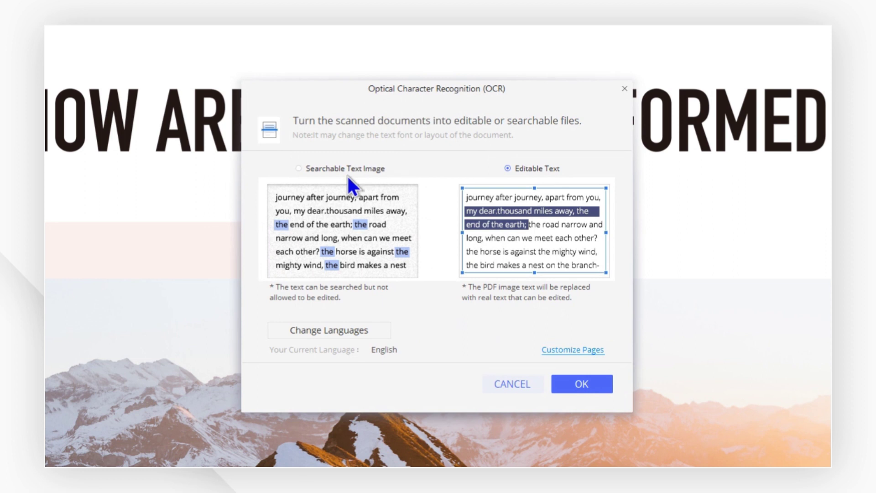
click(348, 171)
click(338, 330)
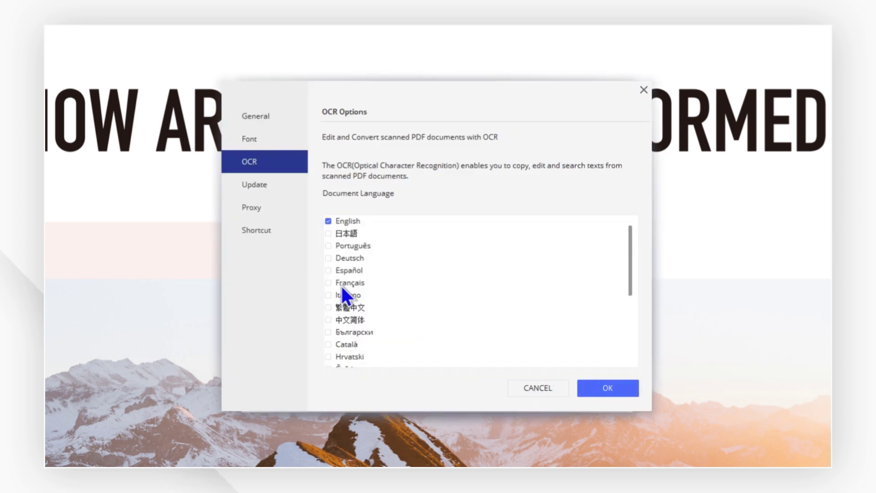
click(596, 385)
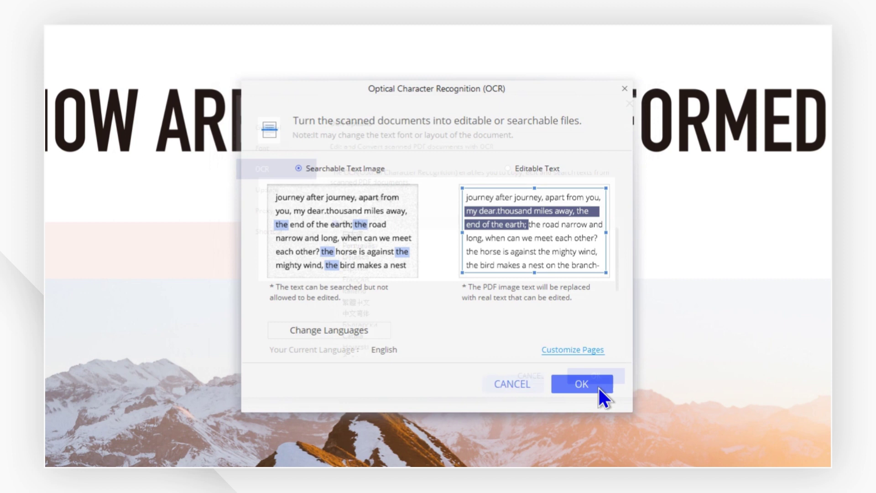
click(599, 388)
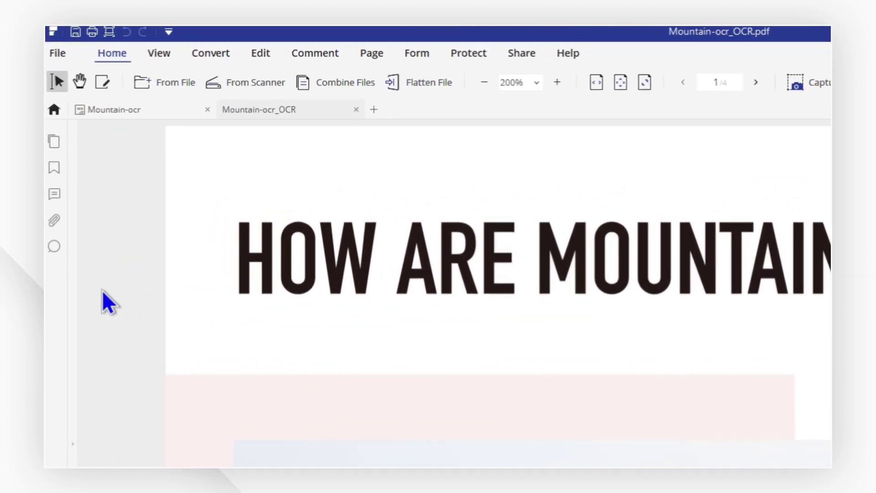
Step: Search the OCR'd document for 'mountains' to highlight its 23 matches
click(49, 154)
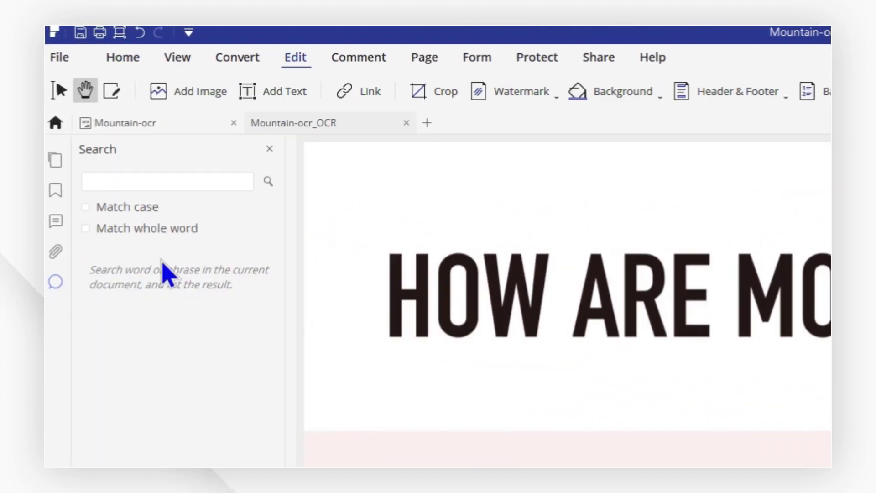
click(177, 185)
text(mountains)
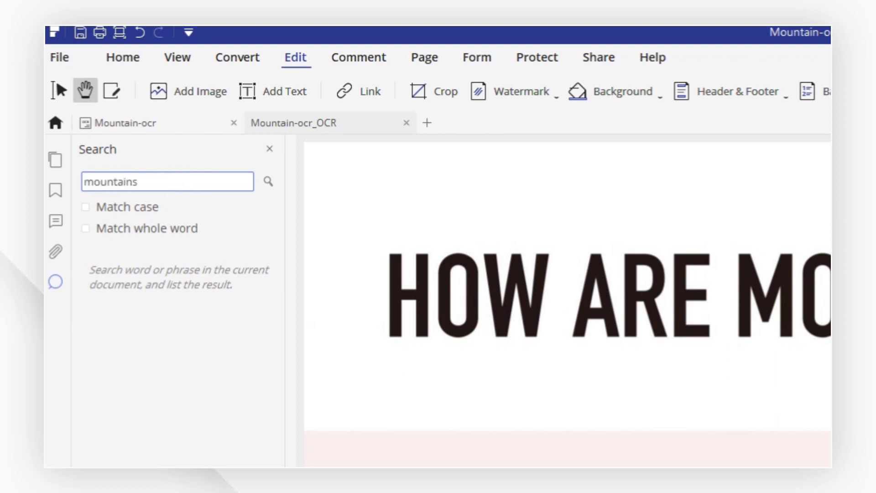
click(267, 181)
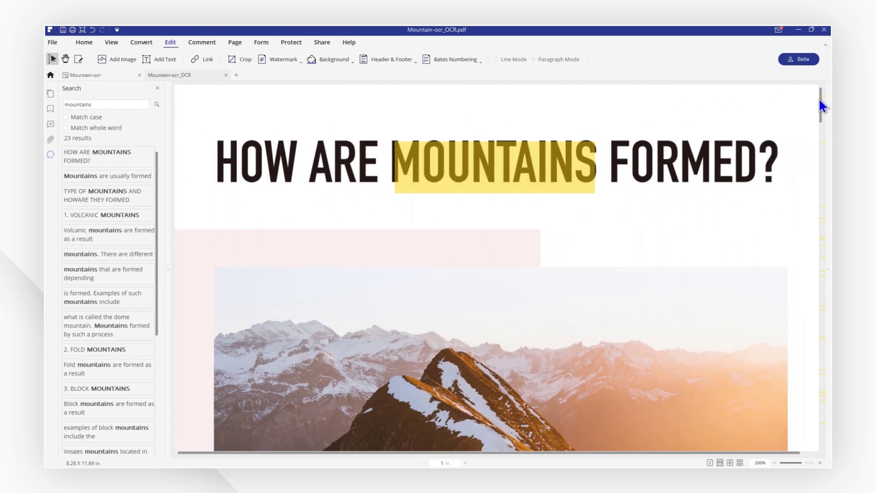
drag(819, 102, 821, 184)
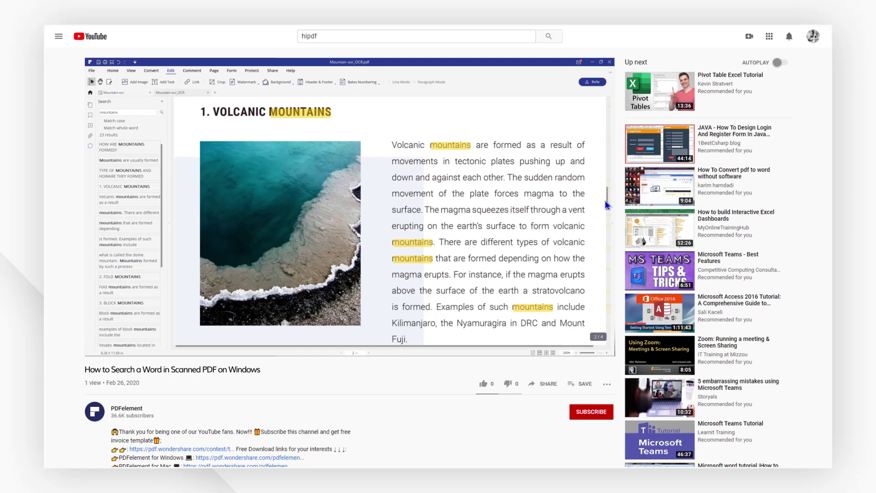
Step: Jump to the Volcanic mountains match, then like the video, subscribe, and open the PDFelement channel
click(129, 198)
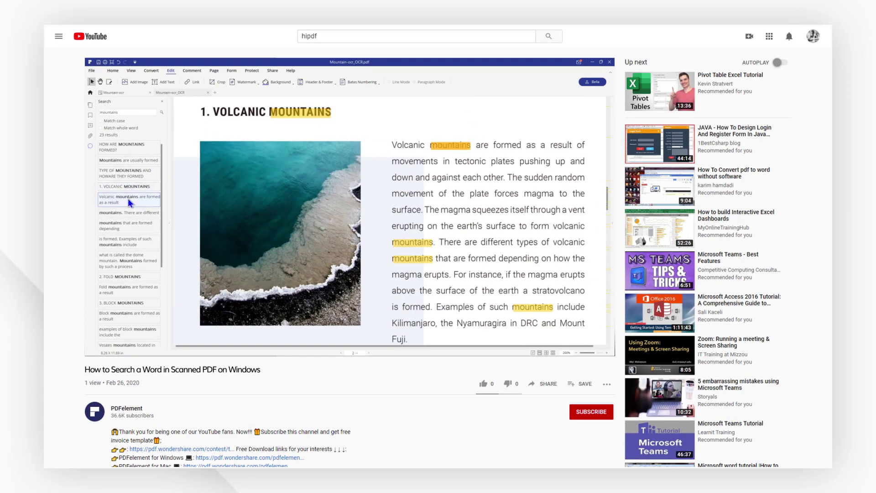
click(484, 383)
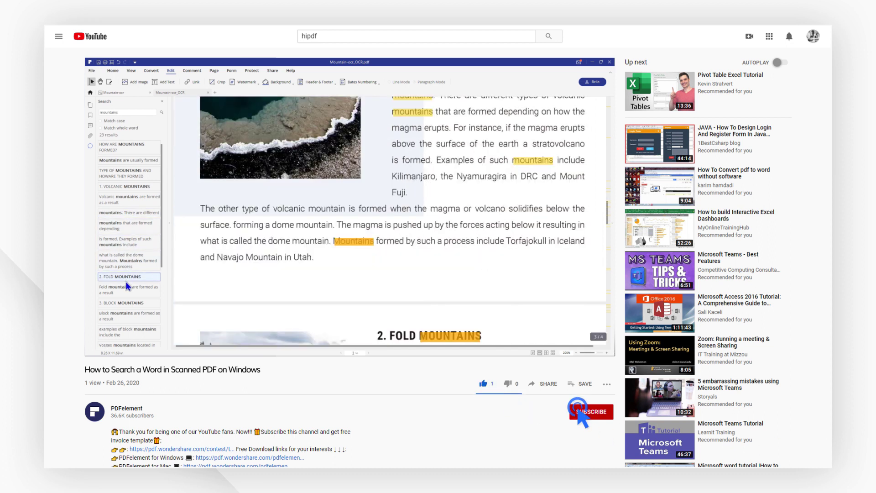
click(591, 412)
scroll(577, 419, down, 4)
scroll(581, 418, down, 1)
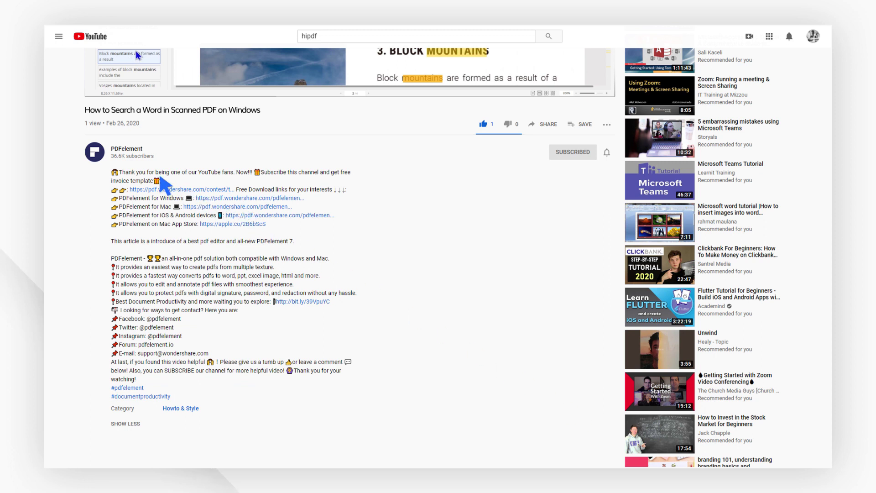
click(95, 152)
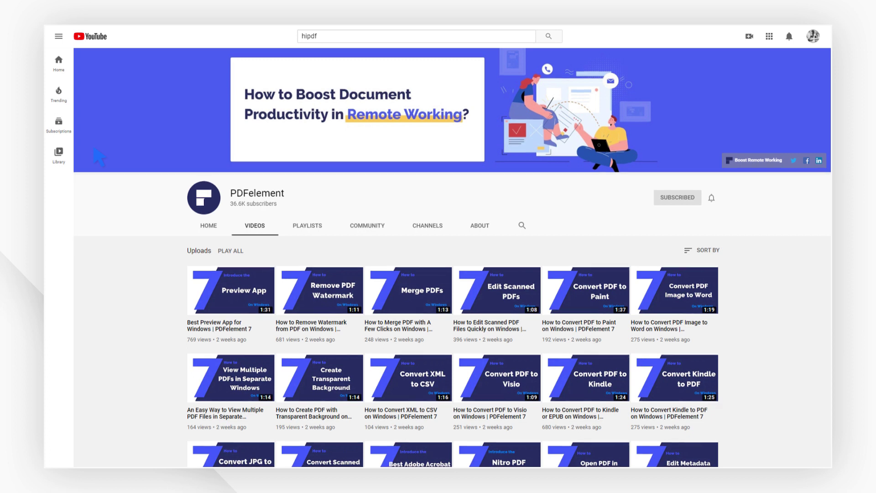